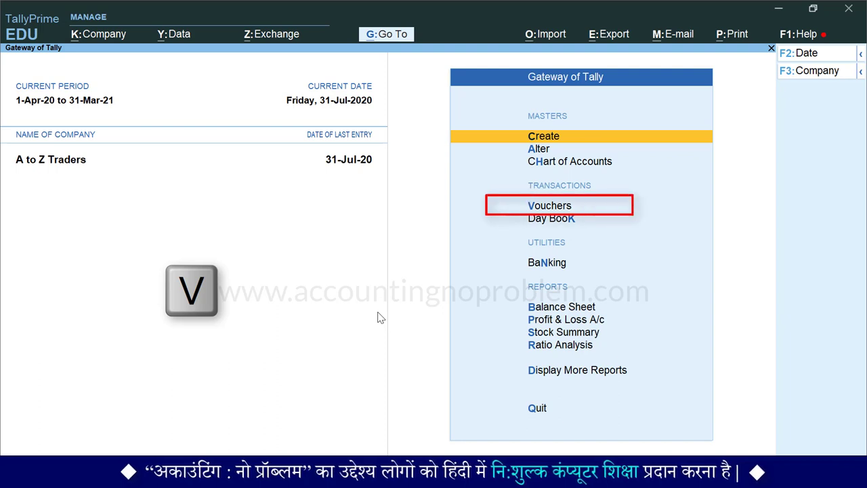
- Start a Journal voucher using V and F7, and date it 2.5
key(v)
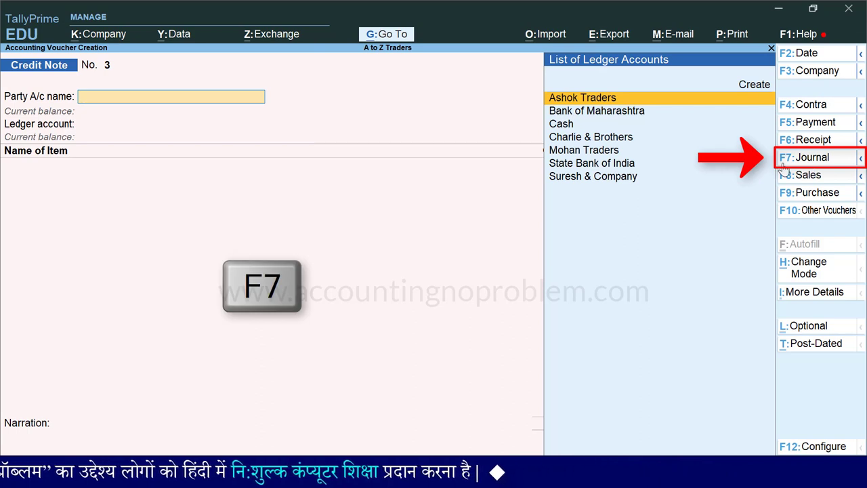
key(F7)
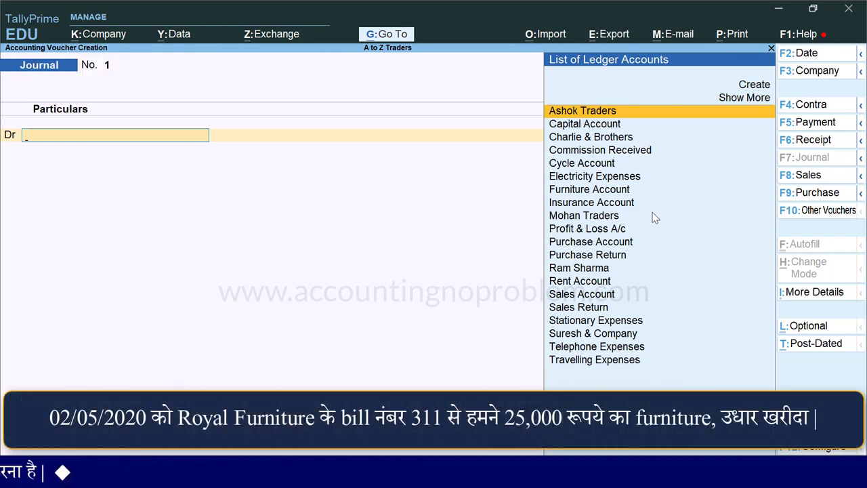
key(F2)
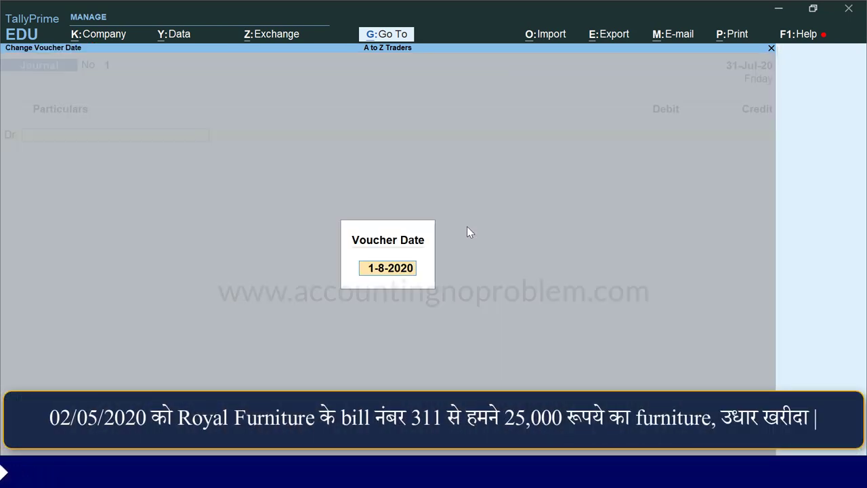
text(2.5)
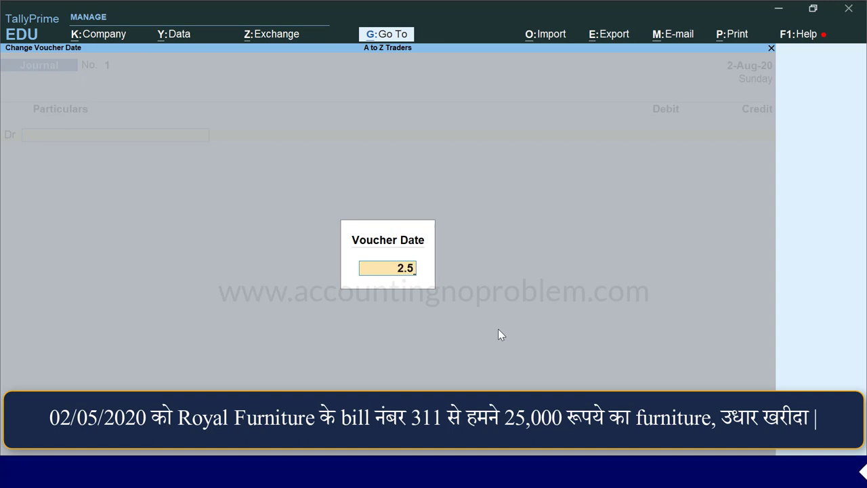
key(Return)
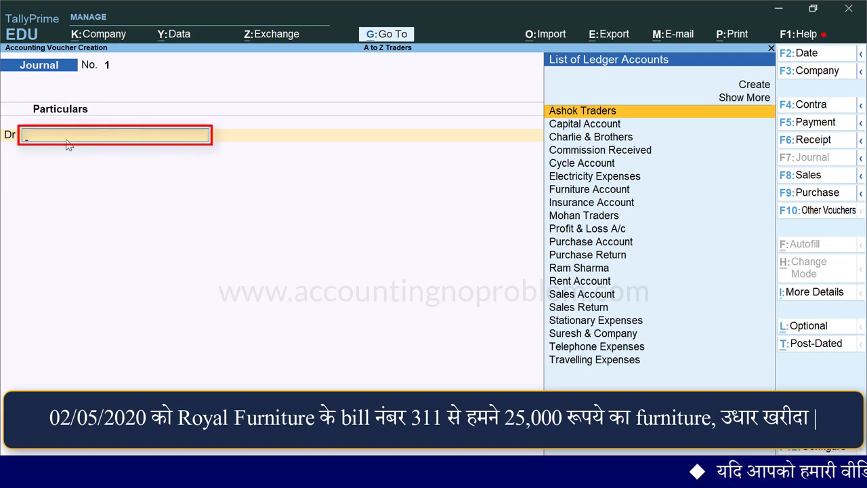
- Debit Furniture Account with 25,000 and start the Cr line
text(F)
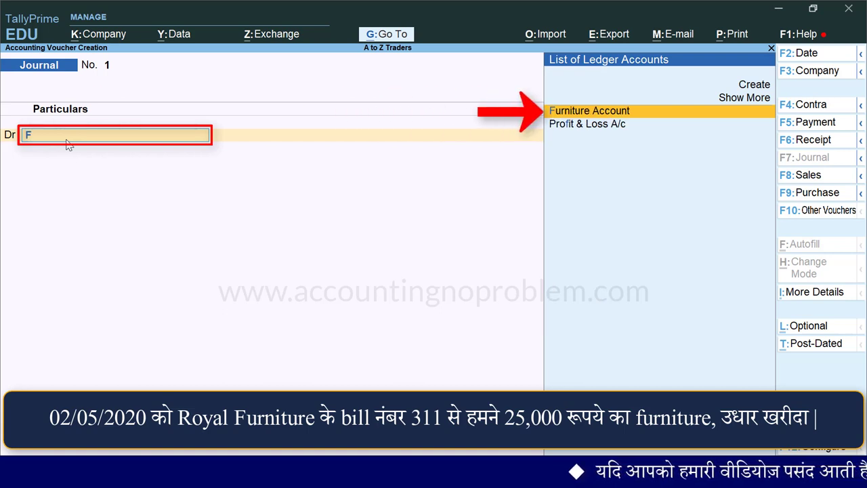
key(Return)
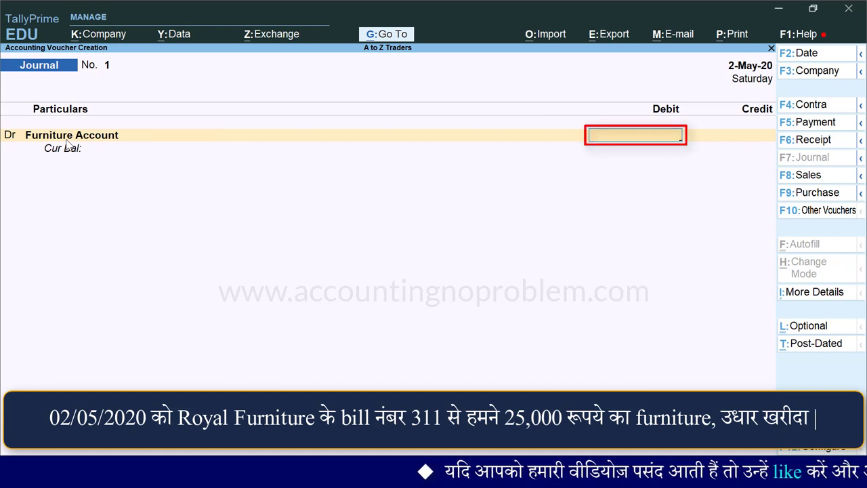
text(25000)
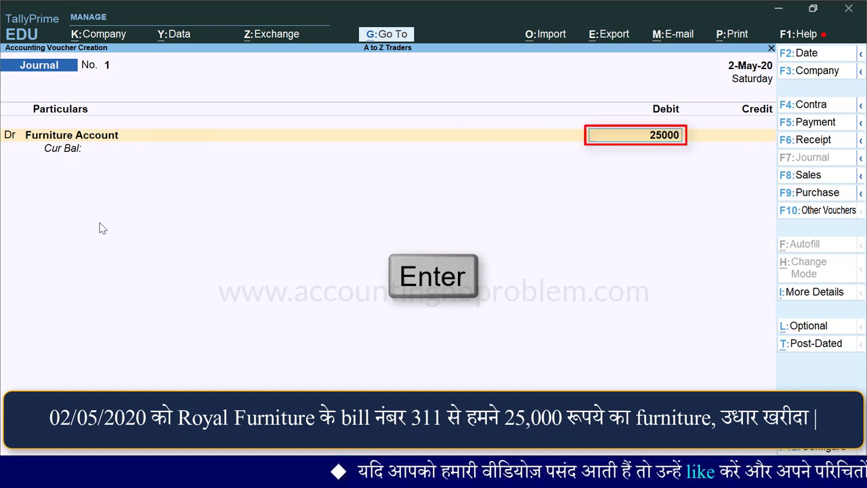
key(Return)
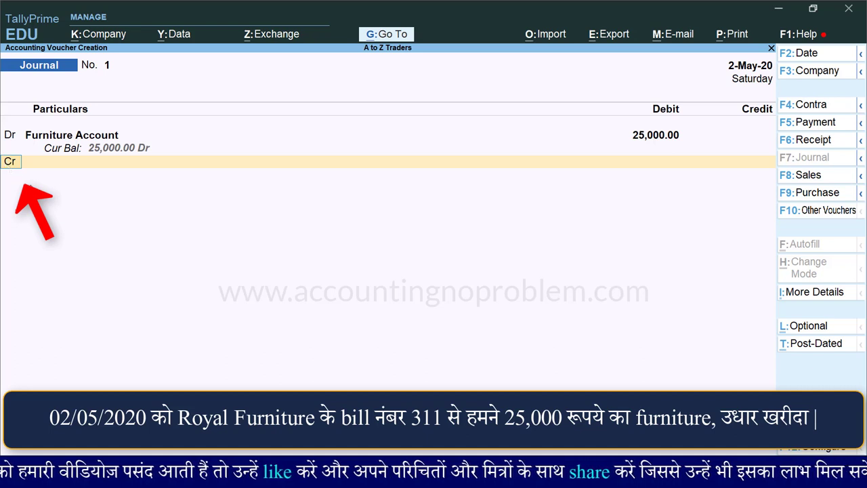
key(Return)
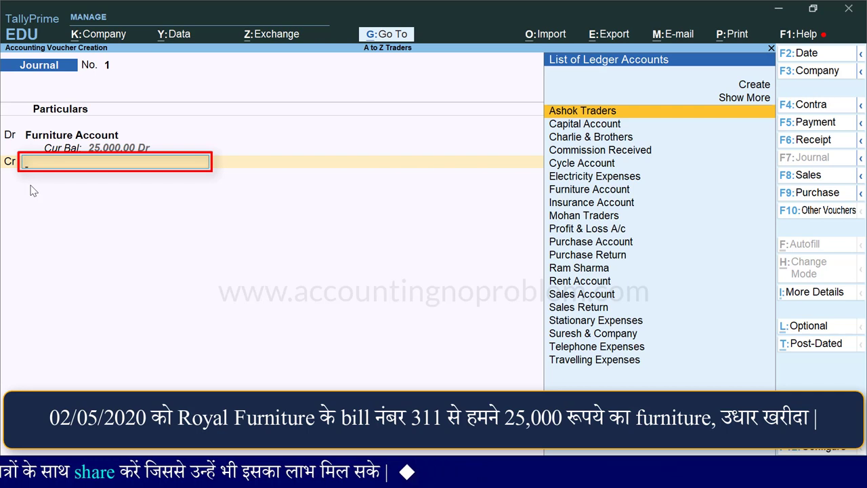
- Create and save ledger Royal Furniture under Sundry Creditors, crediting it 25,000
key(alt+c)
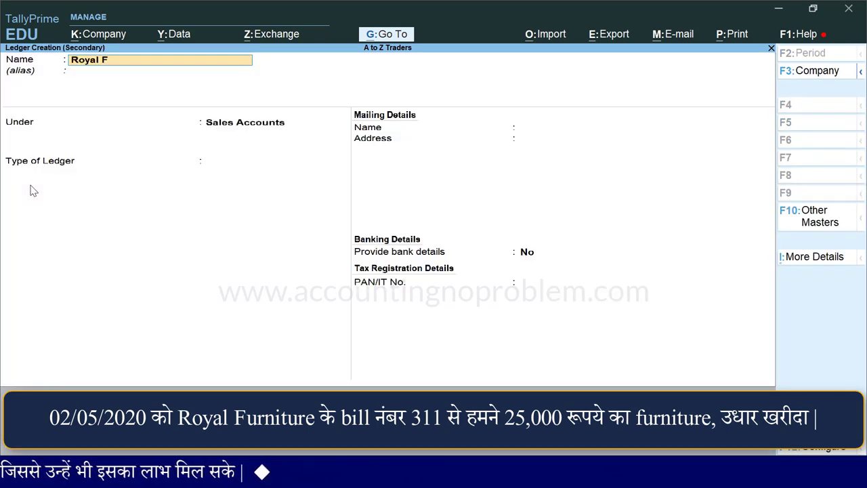
key(Return)
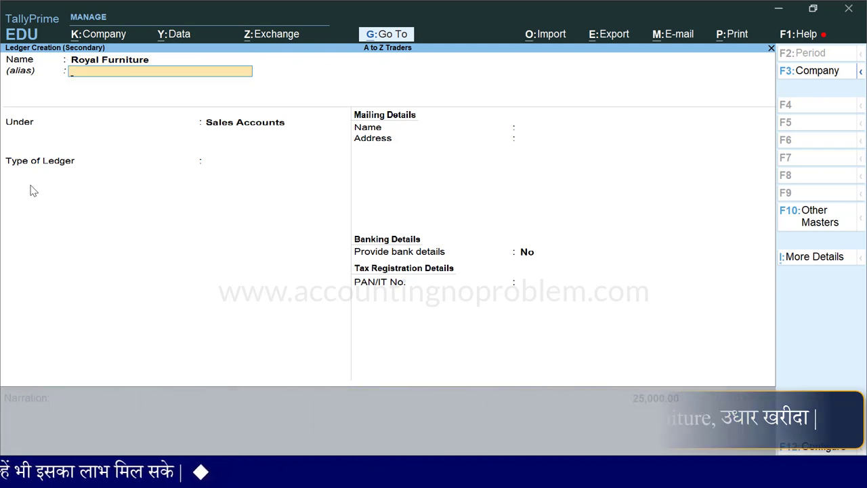
key(Return)
text(S)
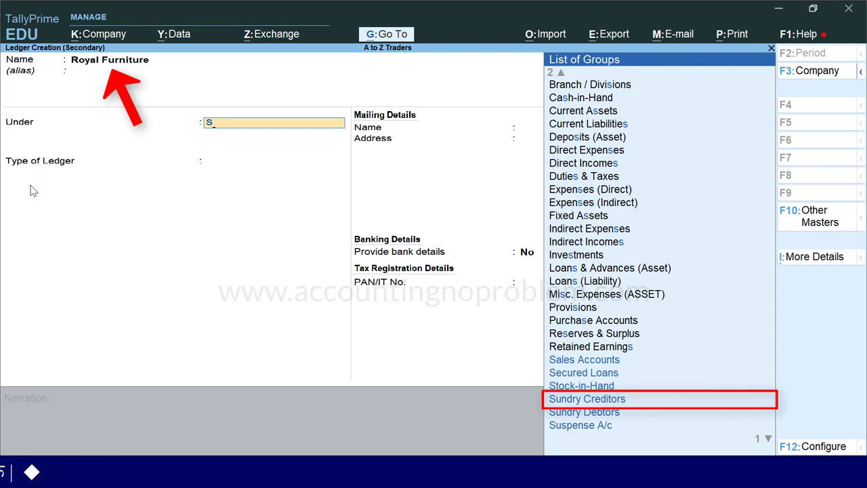
key(Down)
key(Down)
key(Down)
key(Down)
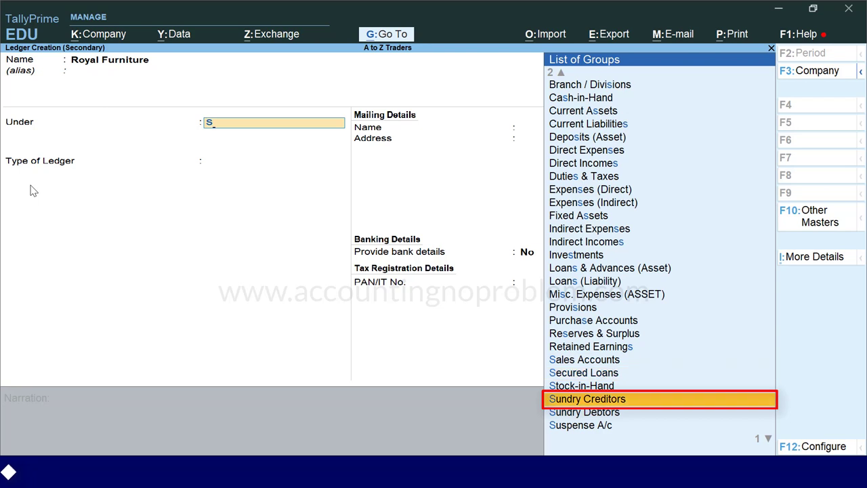
key(Return)
key(ctrl+a)
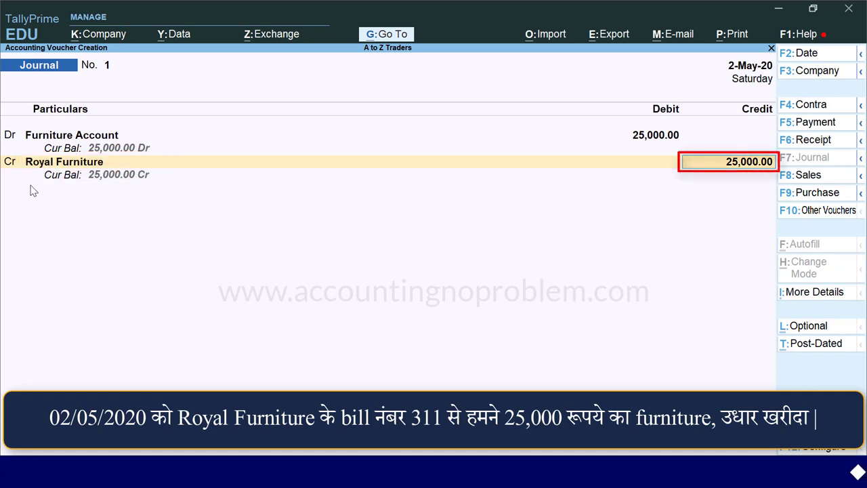
- Add narration 'Being furniture purchased from Royal Furniture on credit.' and accept the voucher
key(Return)
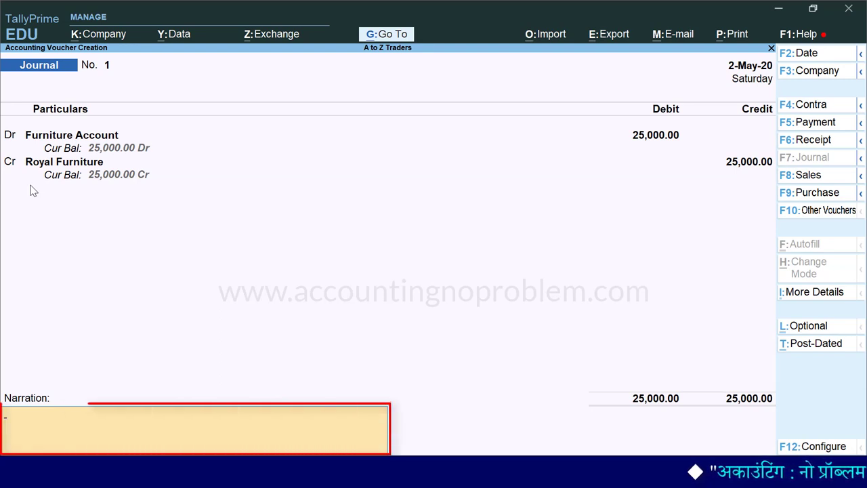
text(Being furniture purchased from Royal Furniture on credit.)
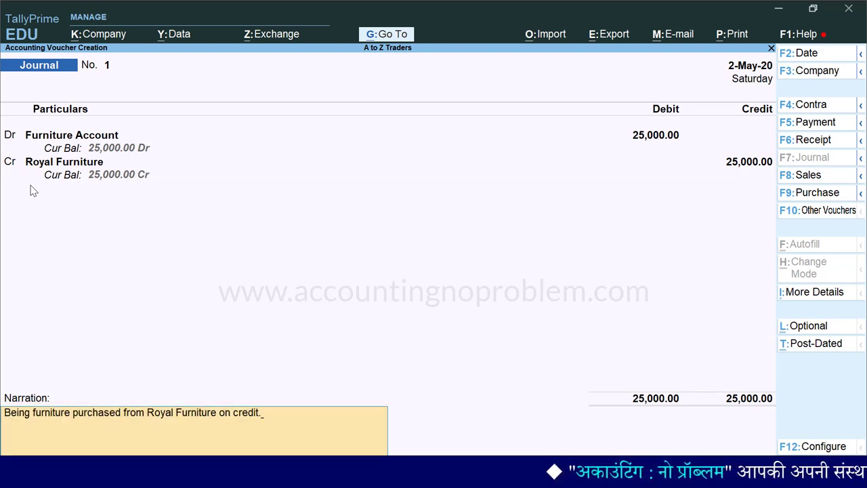
key(Return)
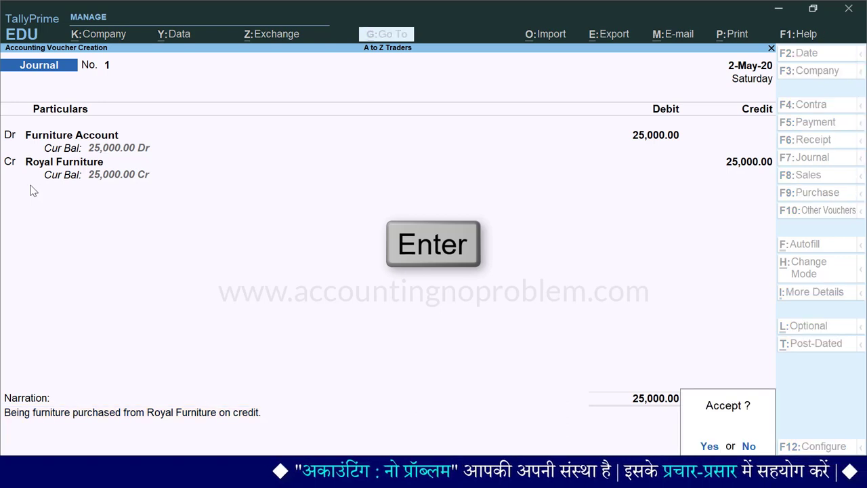
key(Return)
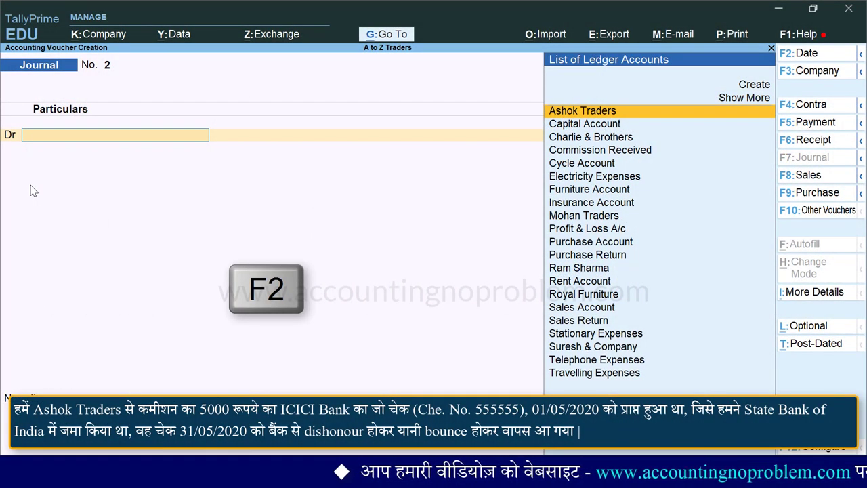
- Change Journal No. 2's voucher date to 31.5
key(F2)
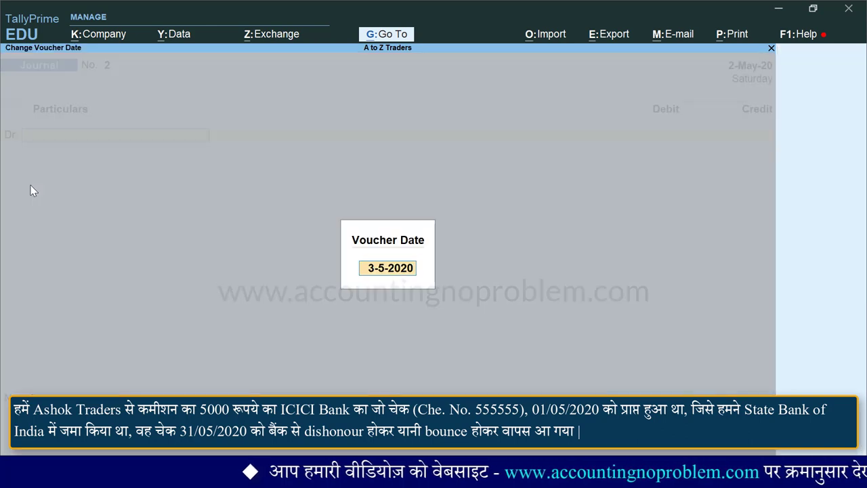
text(31.5)
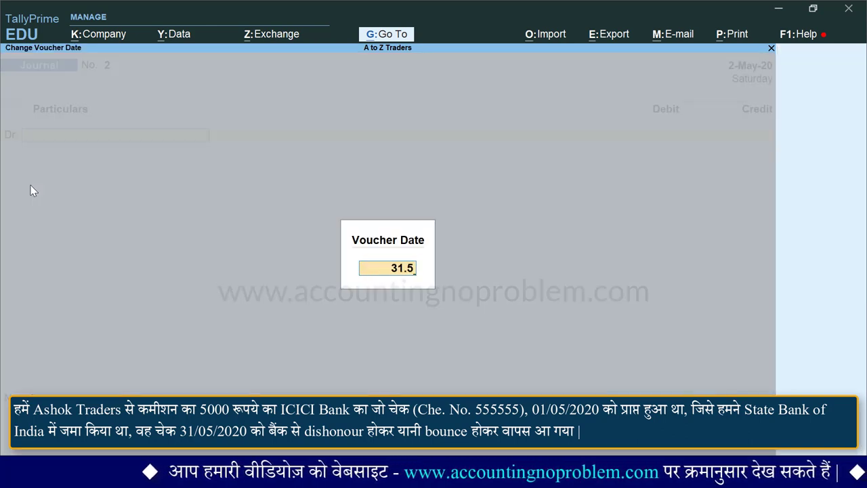
key(Return)
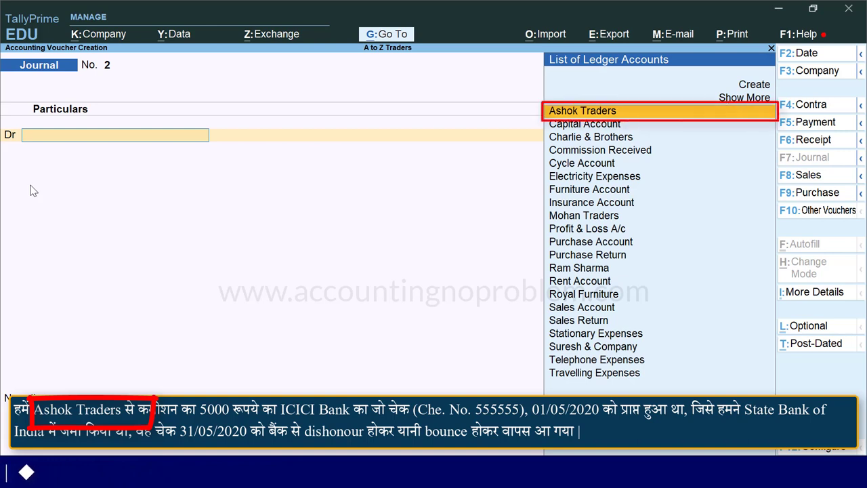
- Select Ashok Traders as the debit ledger with an amount of 5,000
key(Return)
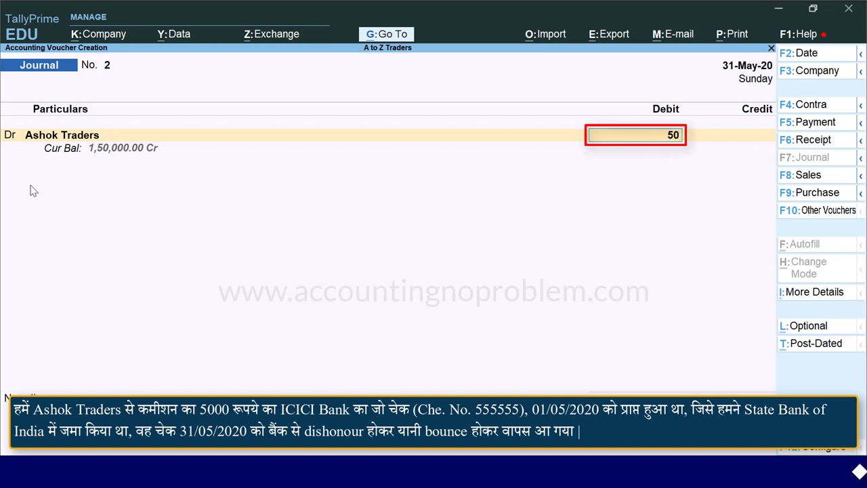
text(5000)
key(Return)
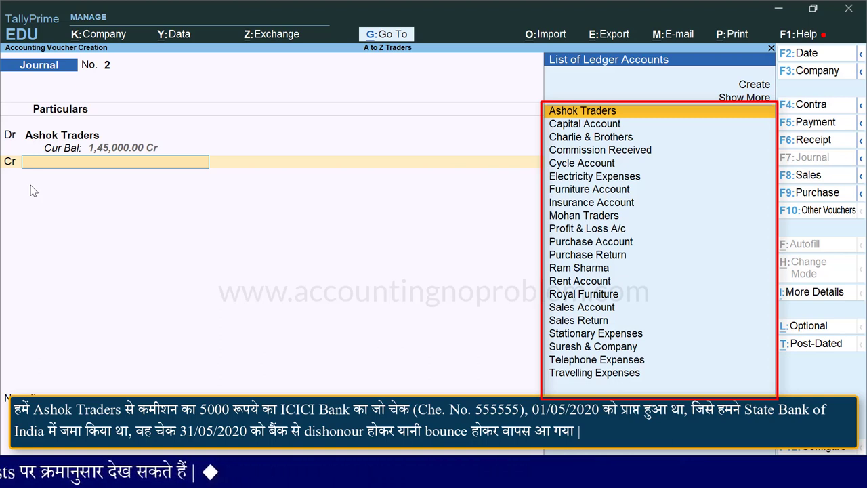
- Show all ledgers and pick State Bank of India as the credit ledger
click(31, 187)
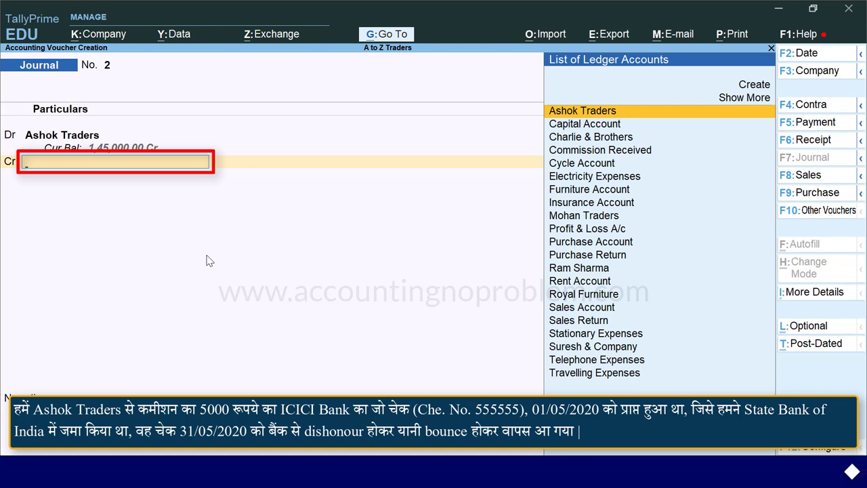
text(Sta)
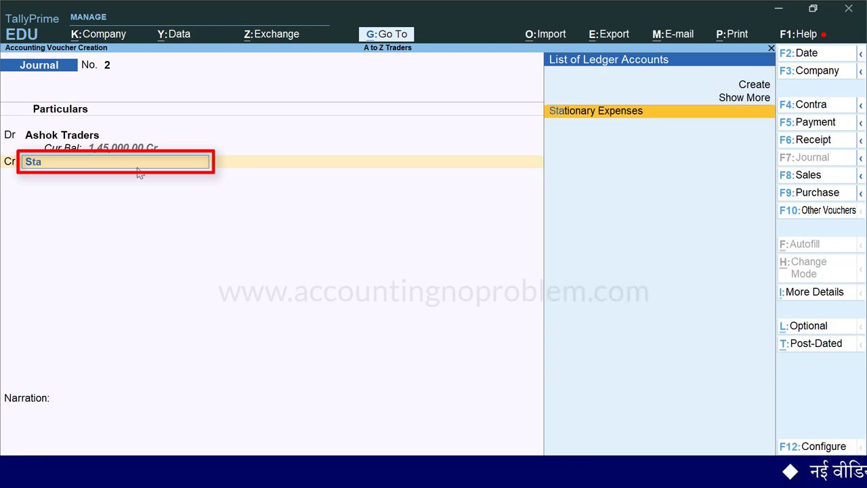
text(te)
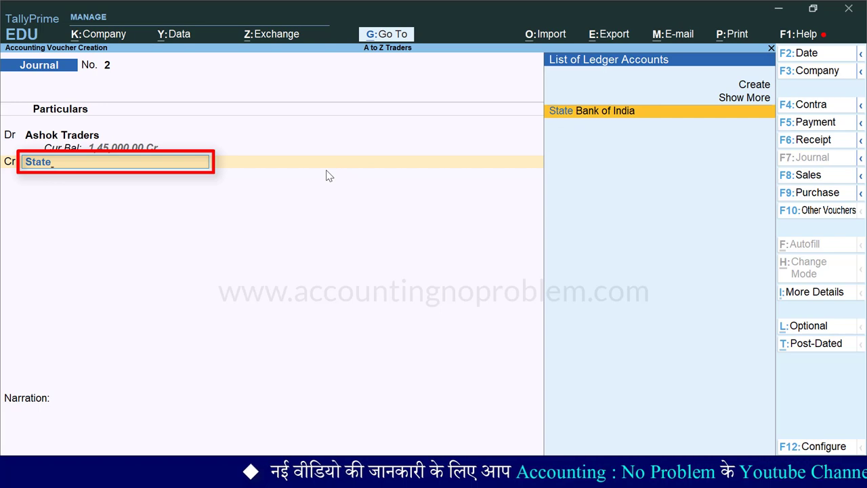
key(BackSpace)
key(BackSpace)
key(BackSpace)
key(BackSpace)
key(BackSpace)
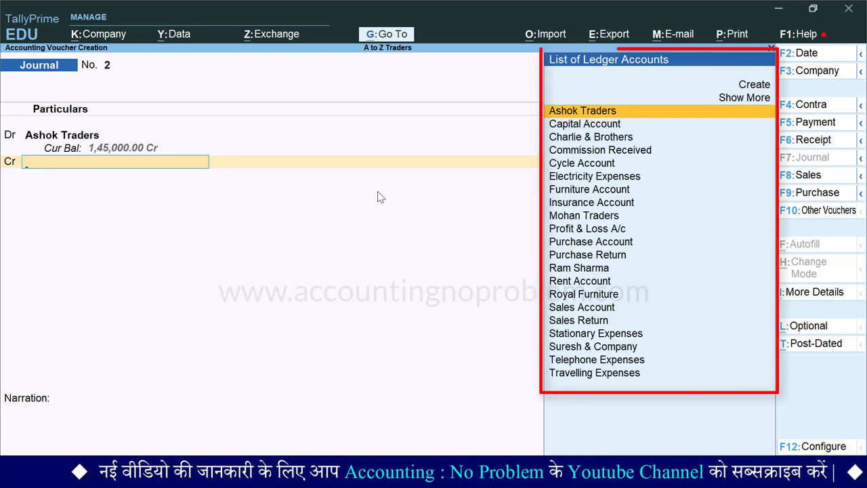
click(740, 105)
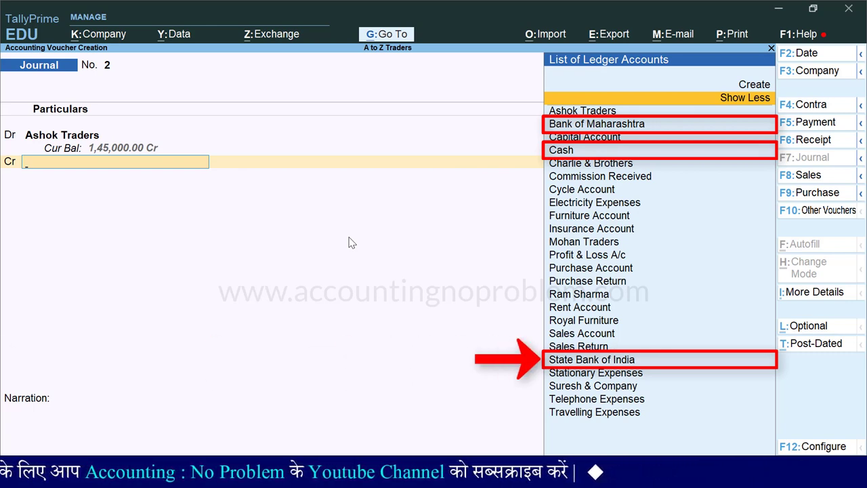
text(S)
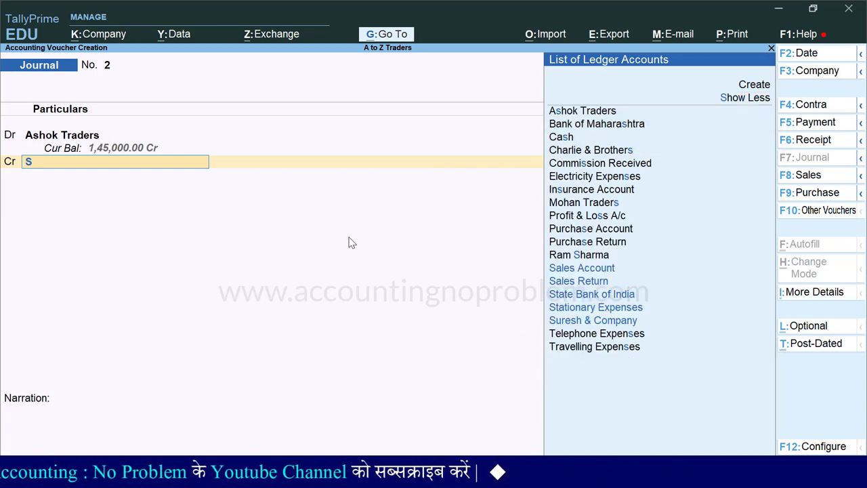
key(Down)
key(Down)
key(Return)
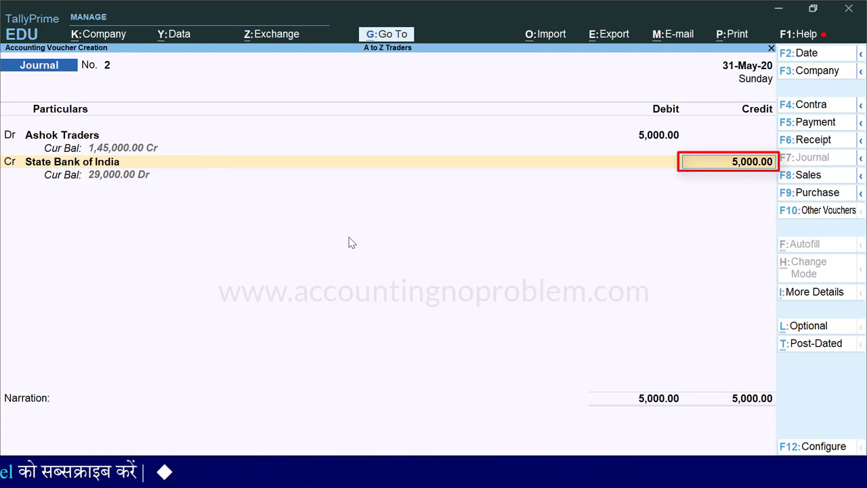
- Fill the bank allocation as a 5,000 cheque, number 555555, dated 1.5
key(Return)
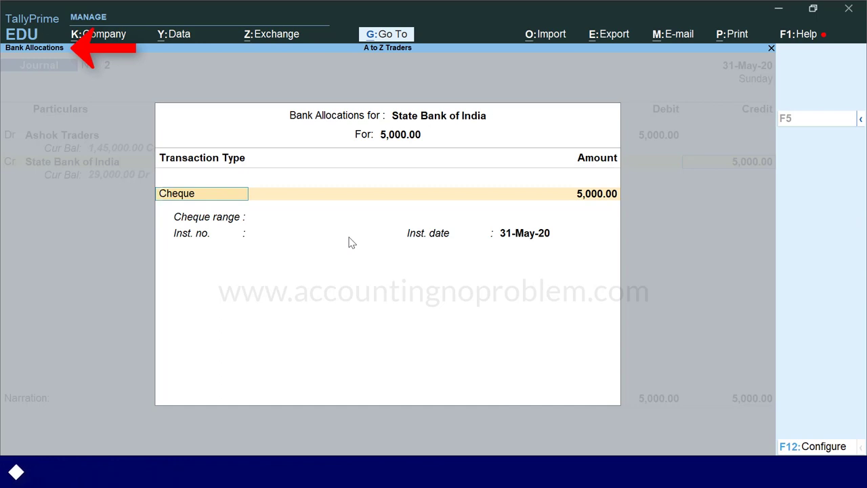
key(Return)
key(Return)
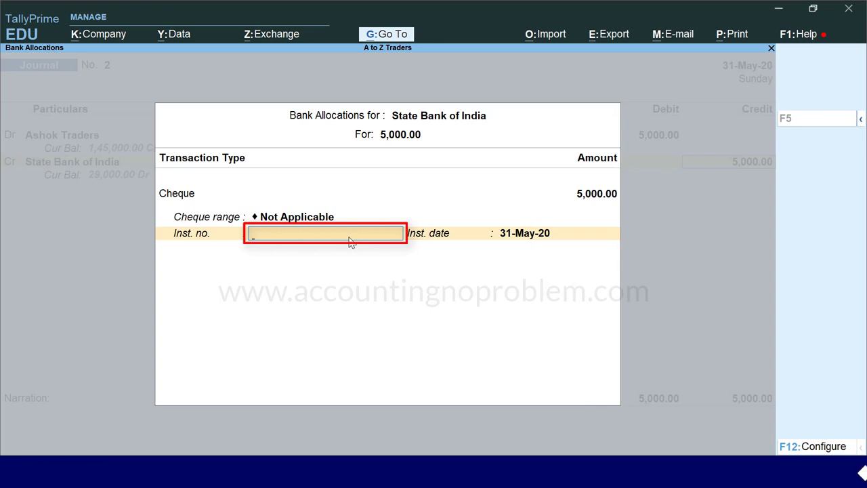
text(555555)
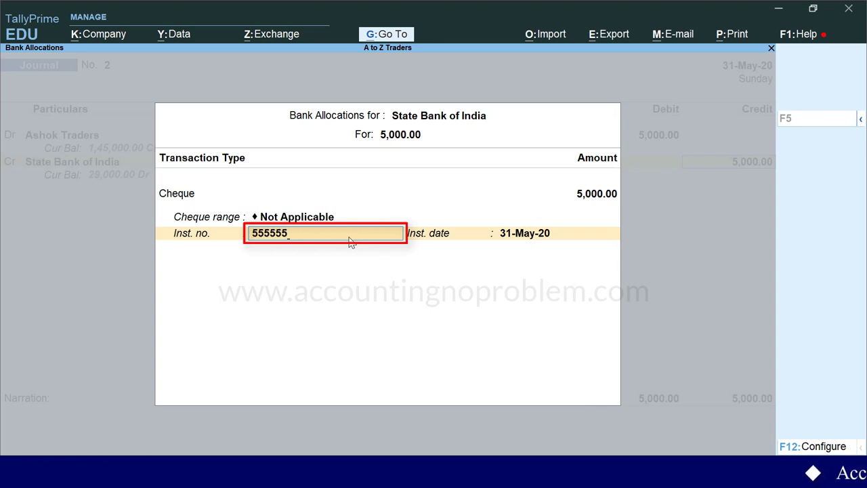
key(Return)
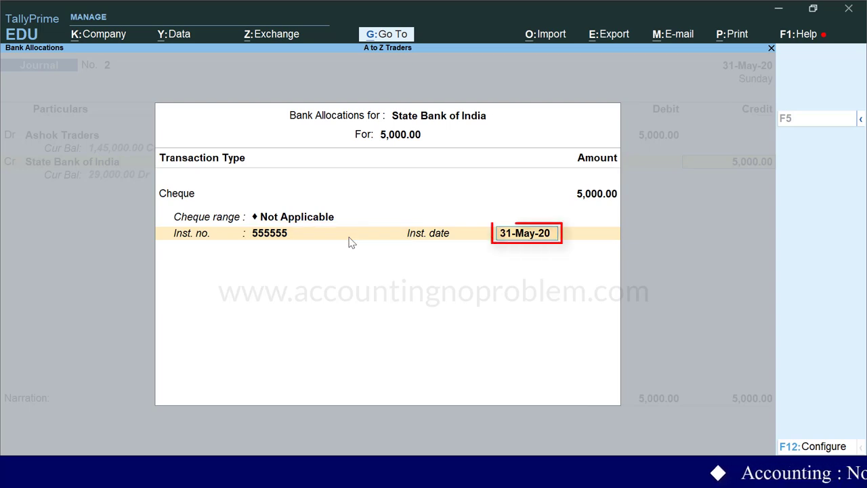
text(1.)
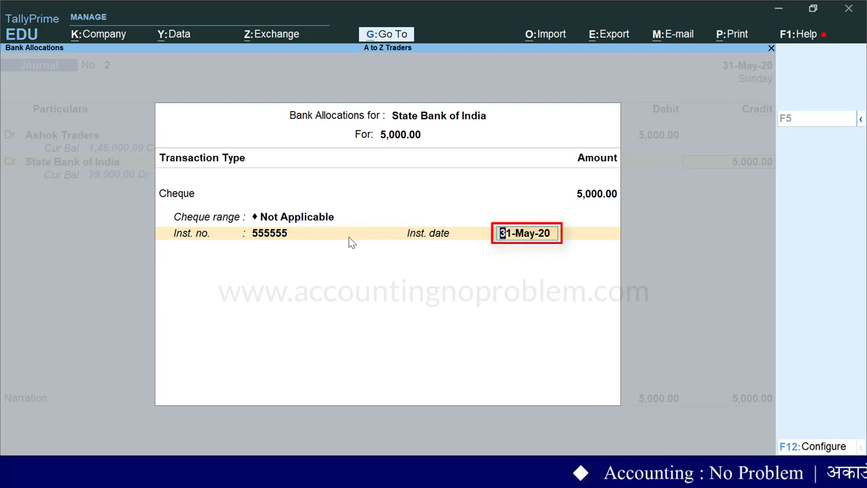
text(5)
key(Return)
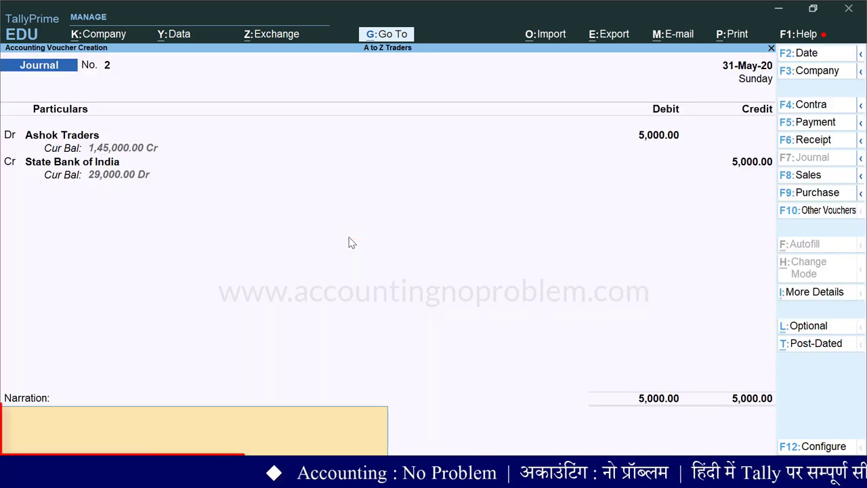
- Narrate Ashok Traders' dishonoured commission cheque 555555 dated 01-05-21, then accept the voucher
text(Being Commision cheque received from Ashok traders, cheque no 555555 dated 01-05-21 Dishonoured.)
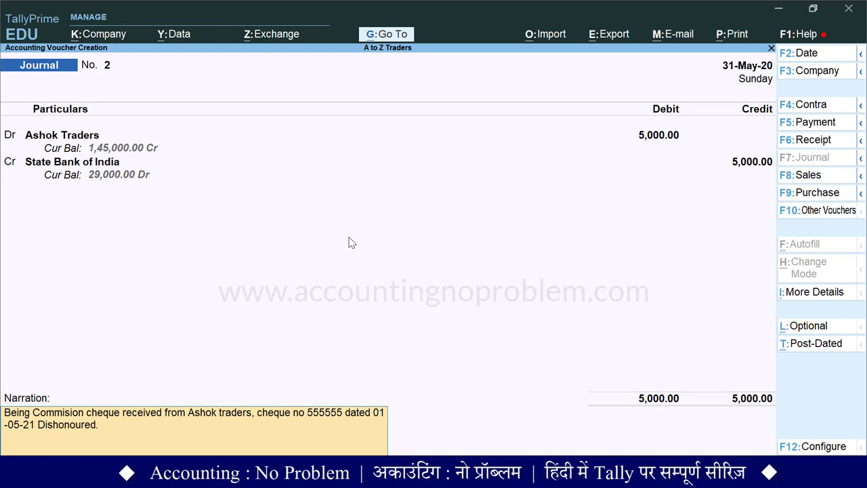
key(Return)
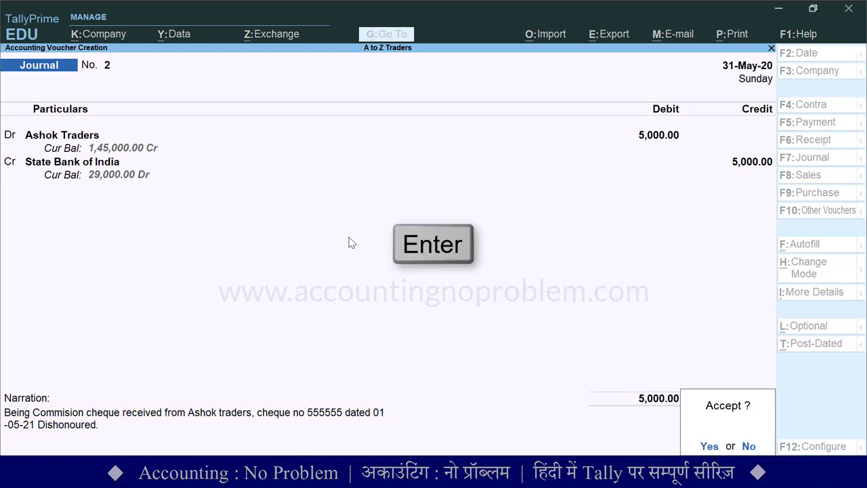
key(Return)
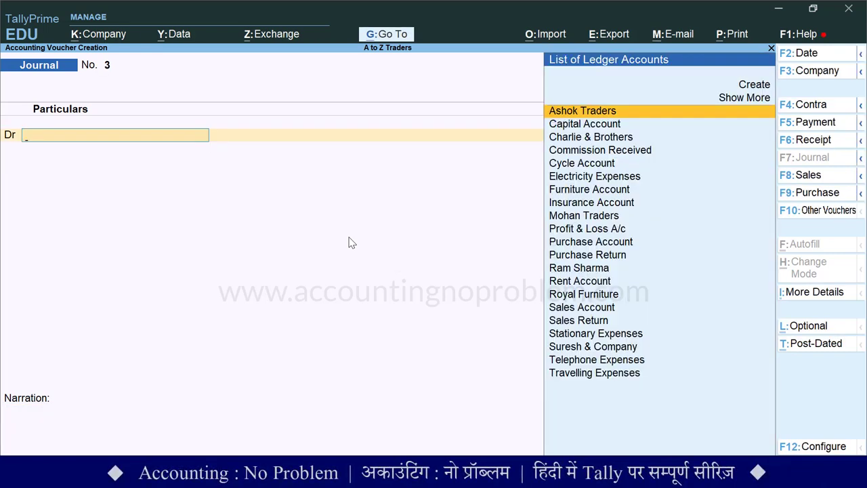